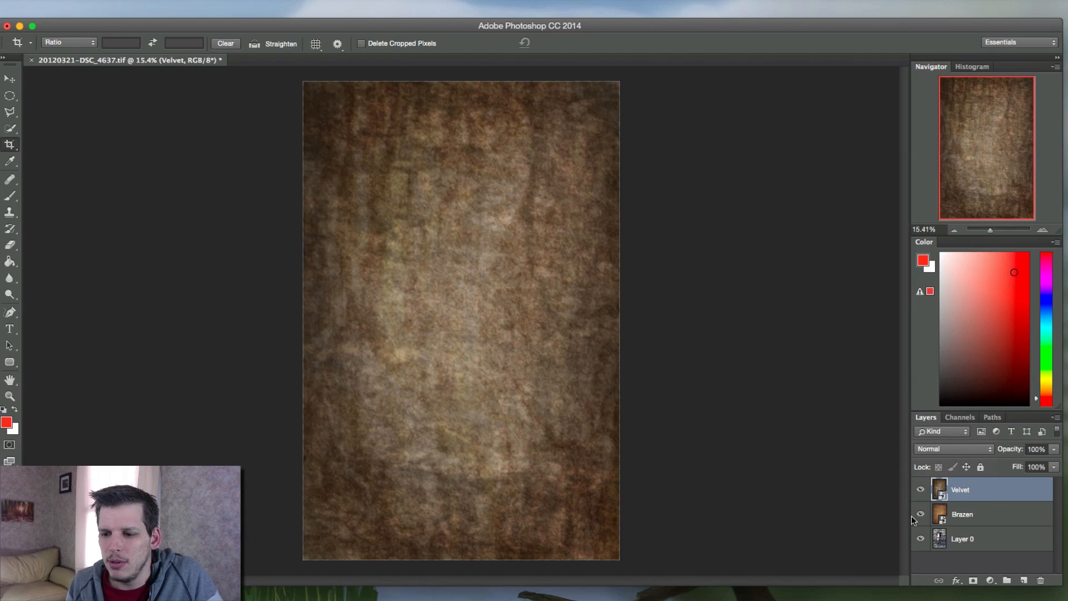
Try the Darken and Darker Color blend modes on the Velvet layer and return it to Normal
left_click(943, 449)
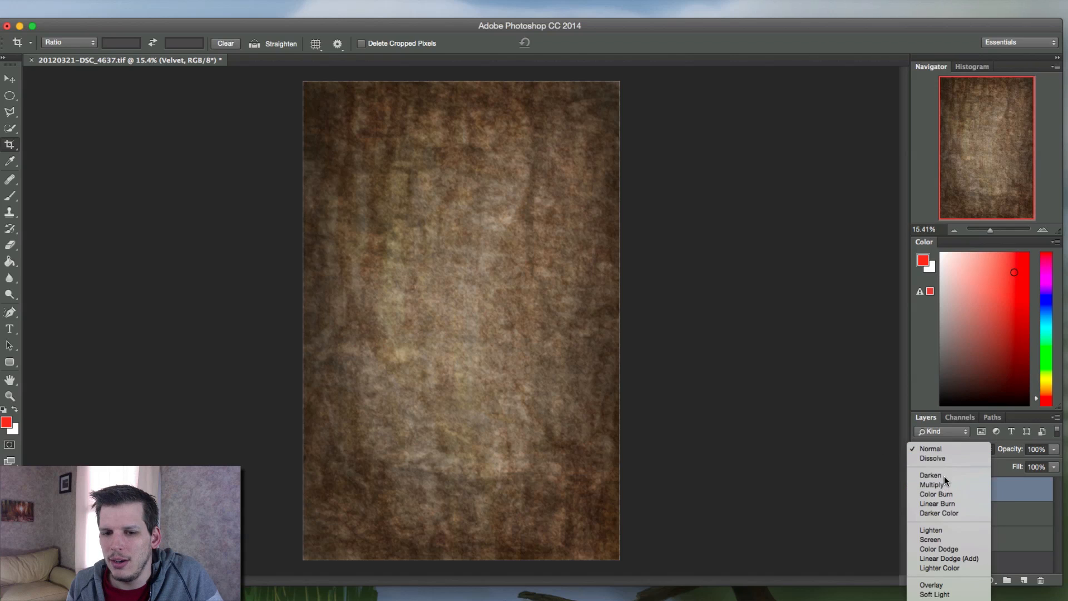
left_click(943, 476)
left_click(951, 453)
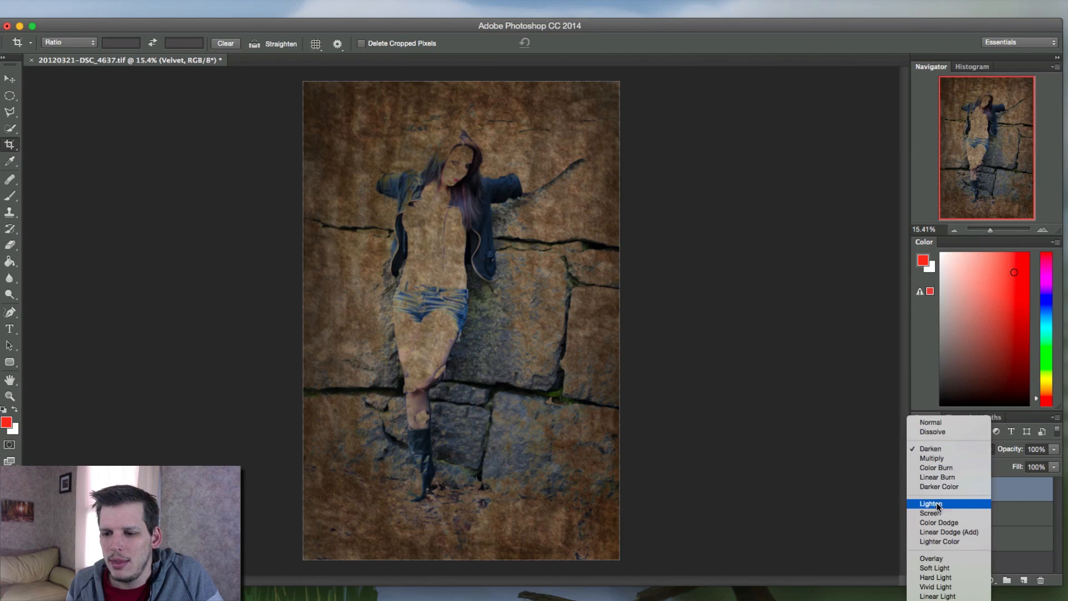
left_click(944, 485)
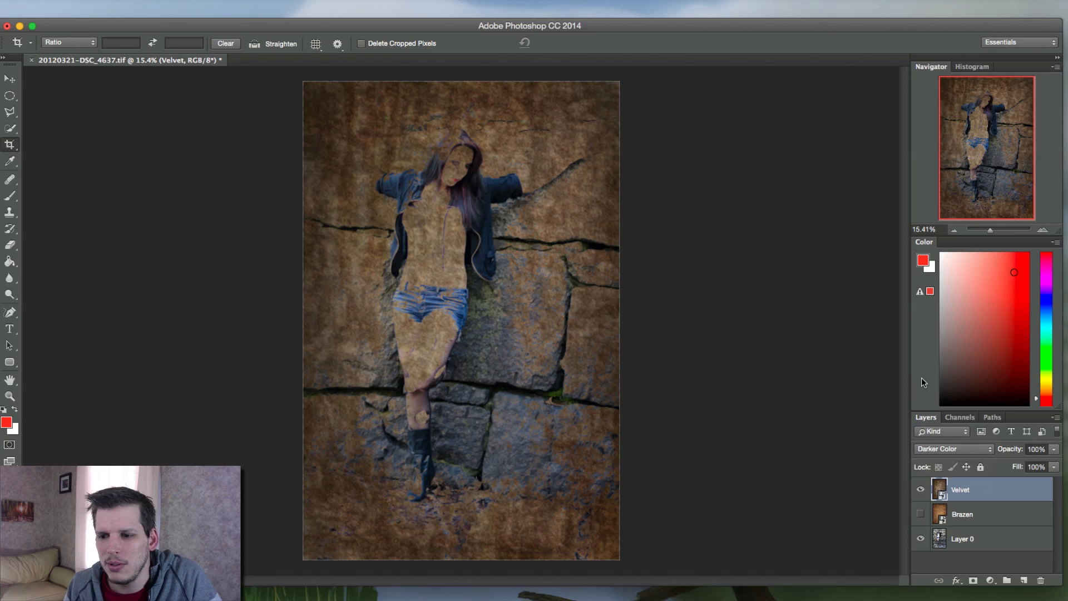
left_click(927, 446)
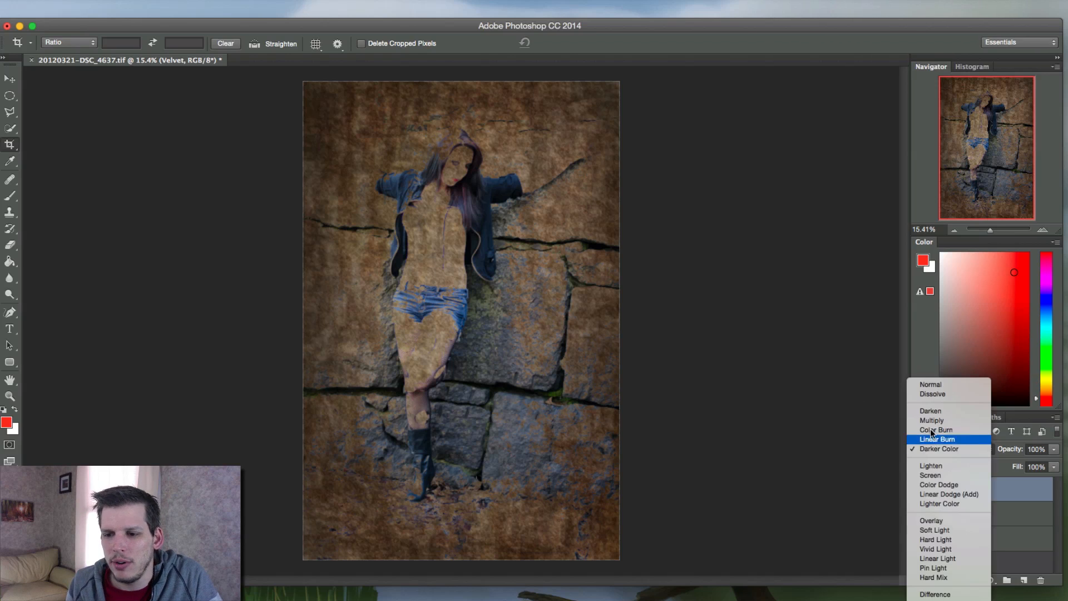
left_click(938, 385)
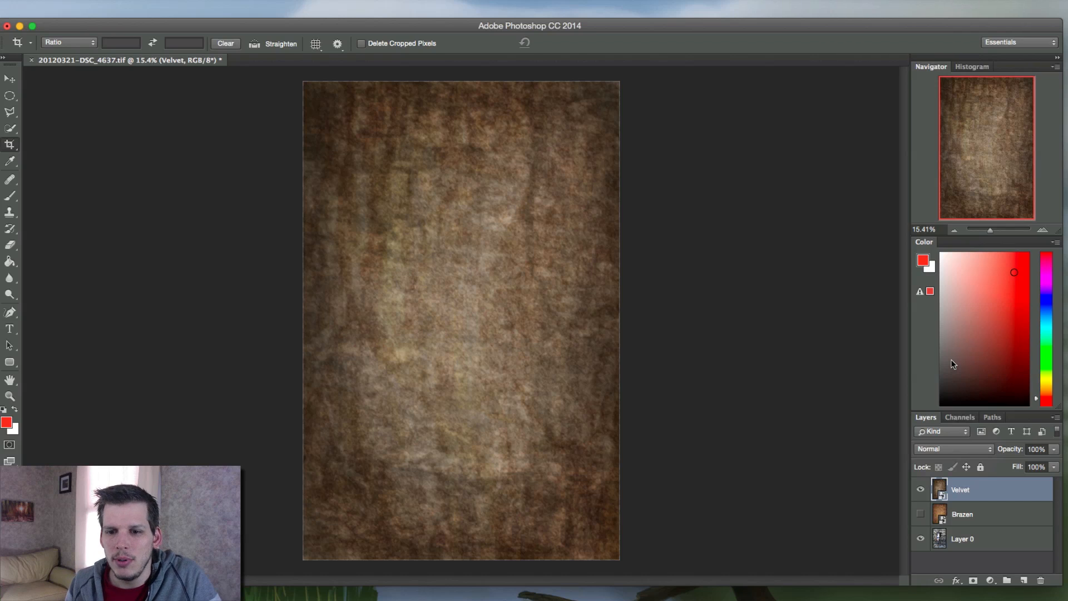
Compare the original photo with the Velvet and Brazen textures by toggling each layer's visibility, leaving only Velvet shown above the photo
left_click(920, 489)
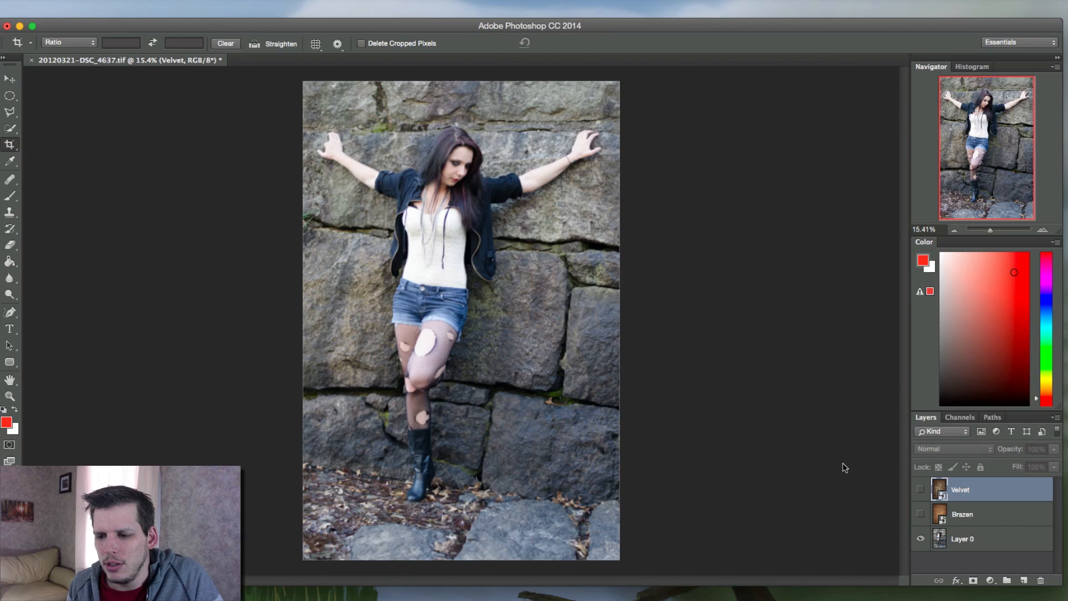
left_click(920, 490)
left_click(920, 489)
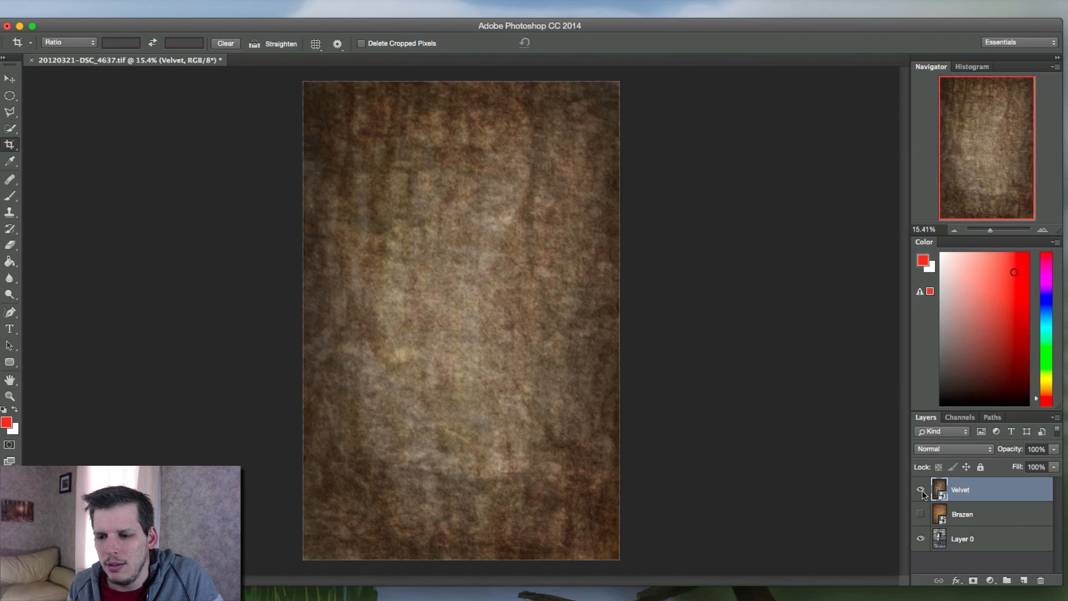
left_click(921, 514)
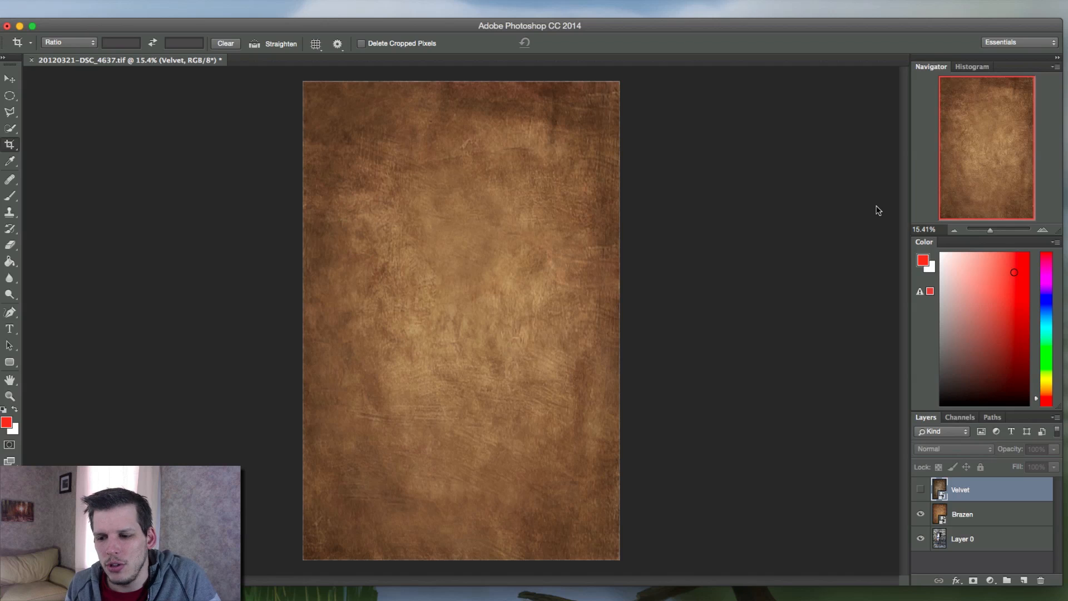
left_click(920, 514)
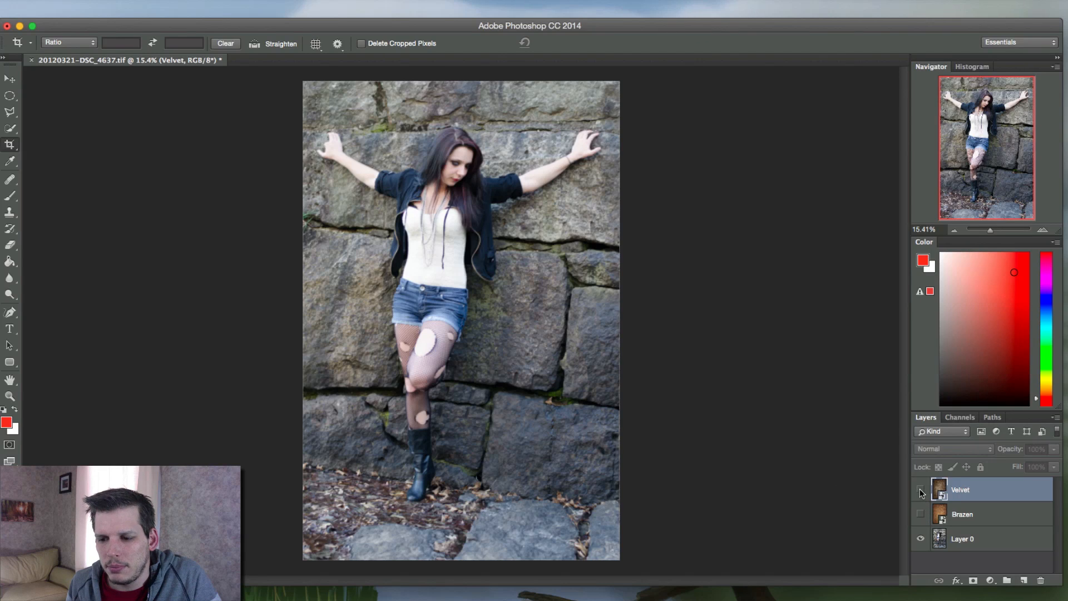
left_click(920, 490)
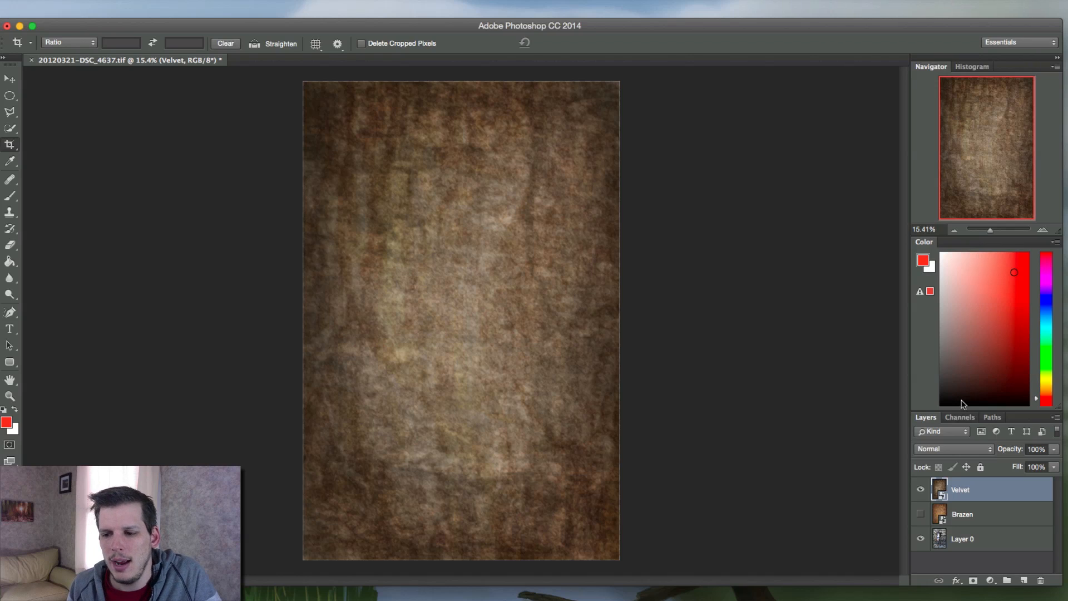
Preview the Velvet layer at about 44% opacity over the photo and restore it to 100%
left_click(1054, 449)
left_click_drag(1055, 462, 1041, 466)
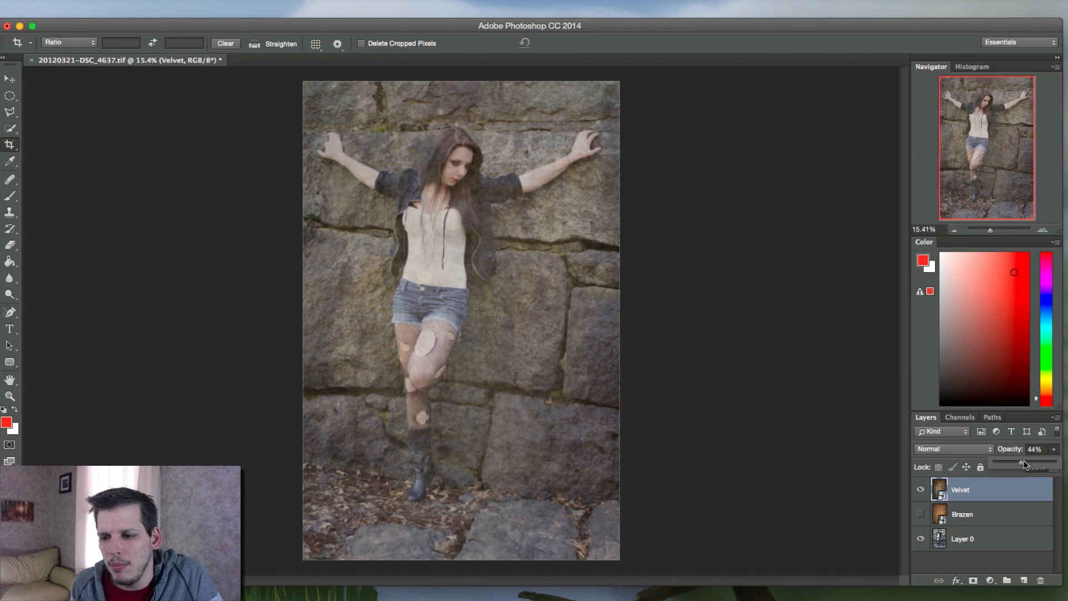
left_click_drag(1024, 462, 1056, 462)
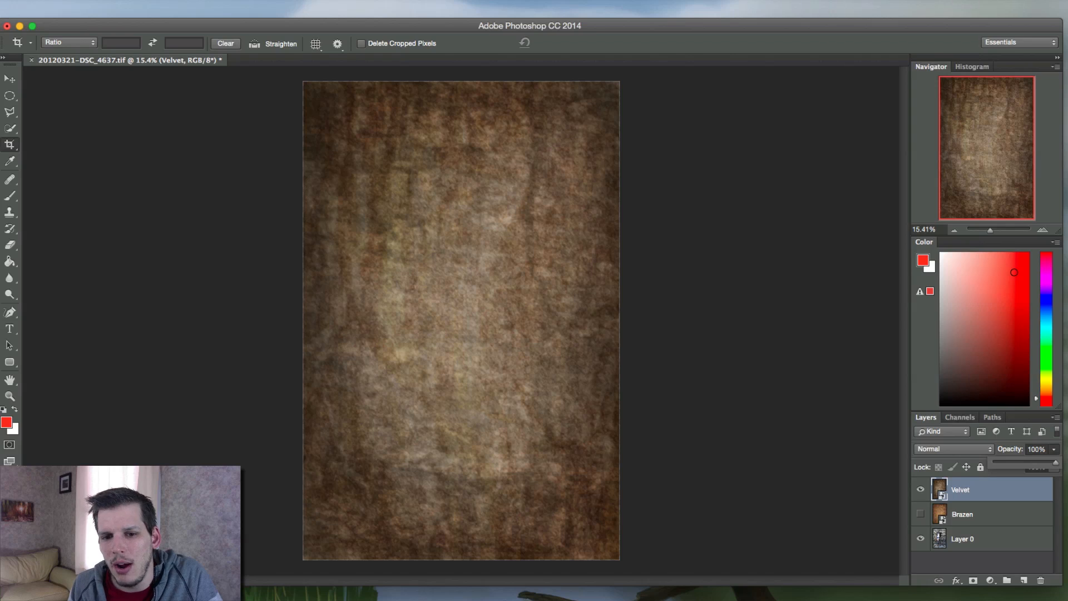
Try the Darken and Lighten blend modes on the Velvet layer
left_click(933, 450)
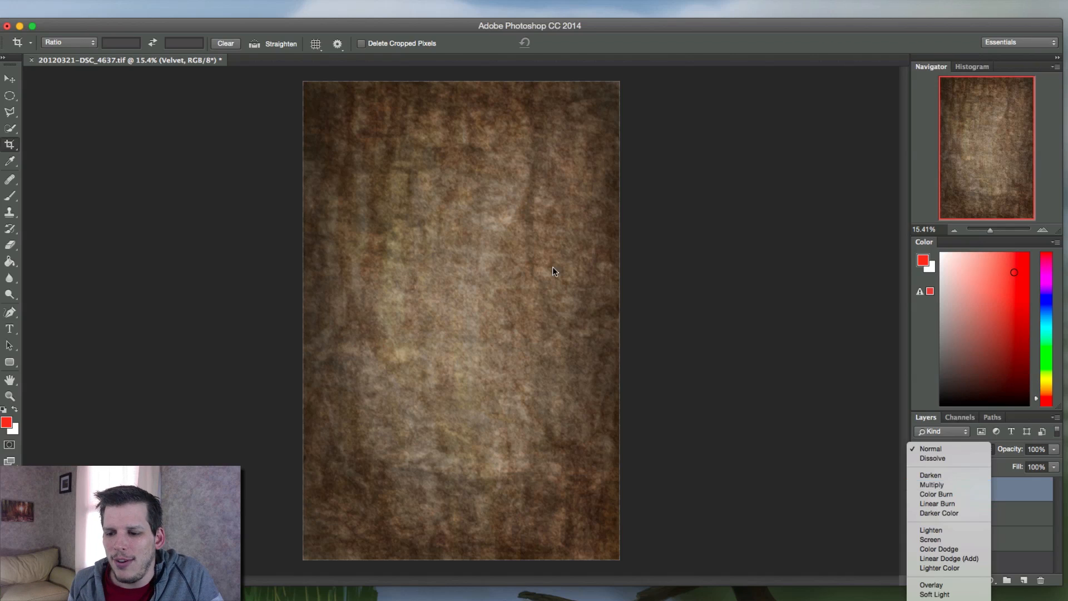
left_click(947, 475)
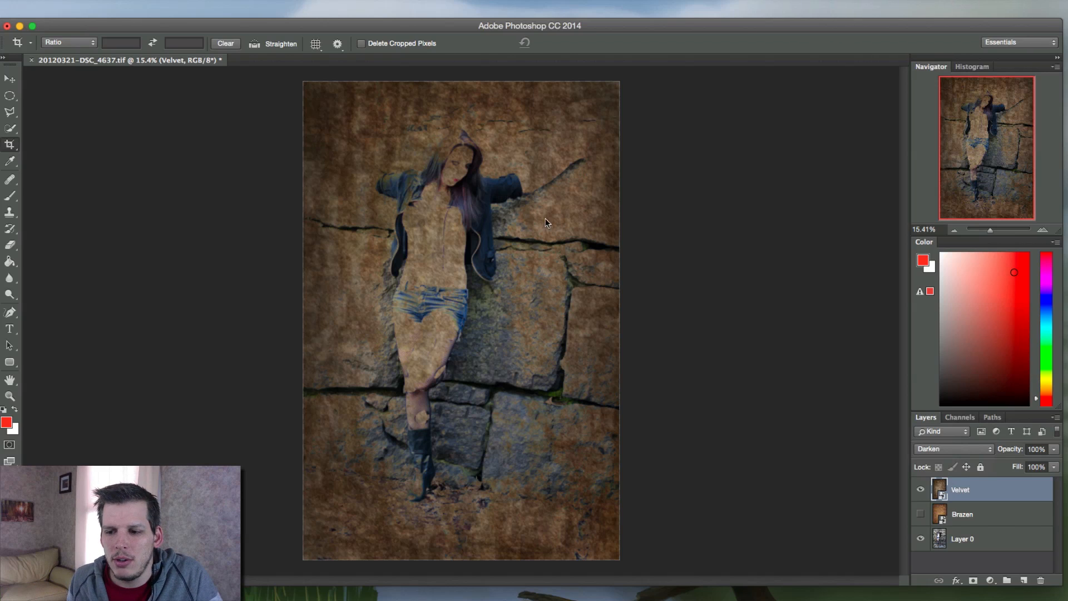
left_click(940, 449)
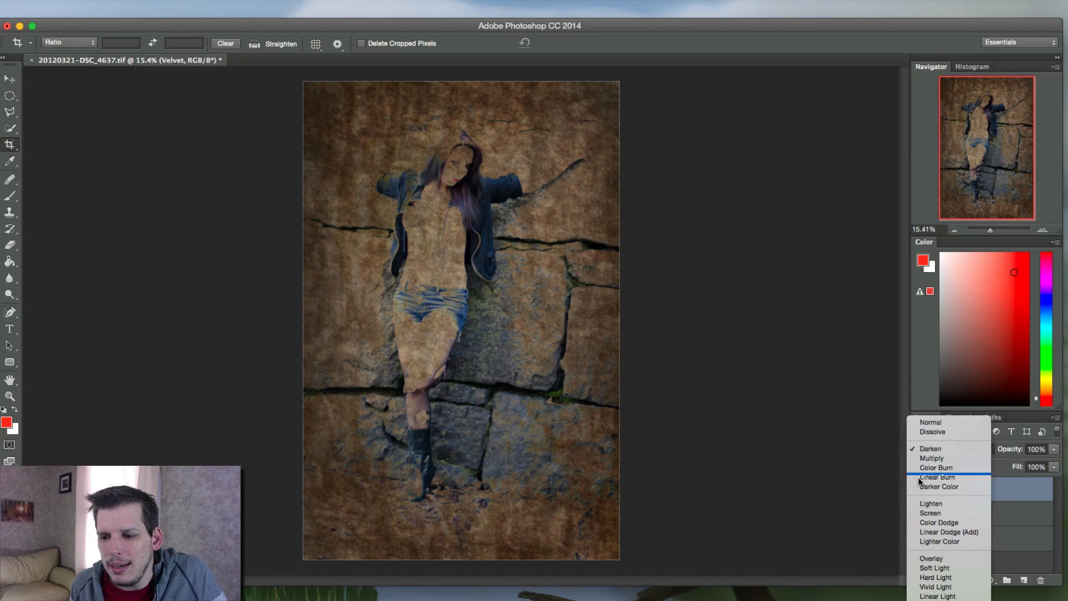
left_click(936, 503)
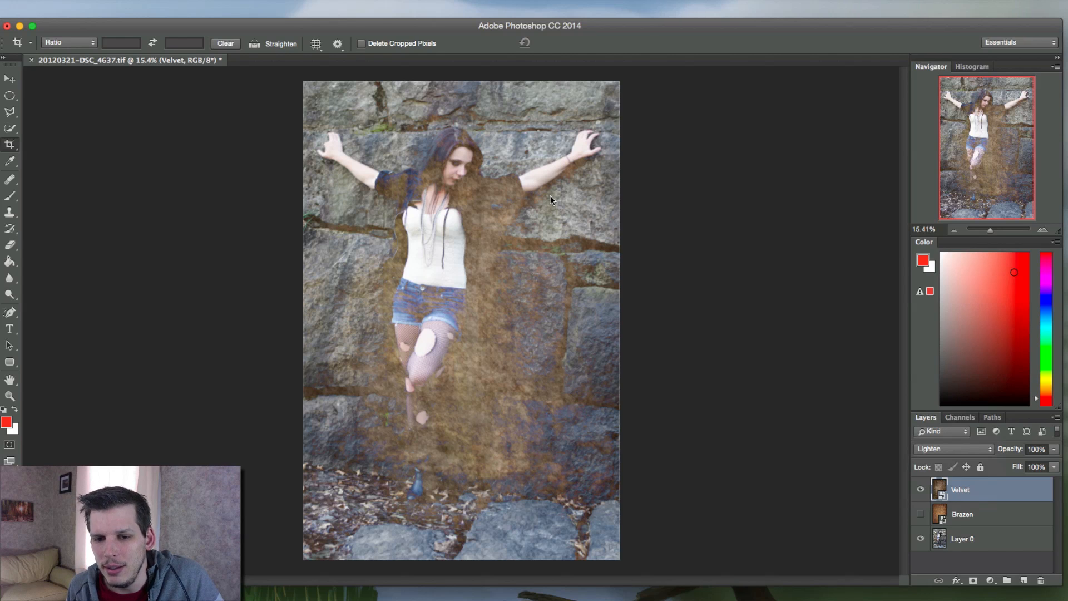
Try Color Burn and Multiply blending on the Velvet layer, comparing the Multiply result with the original photo
left_click(932, 451)
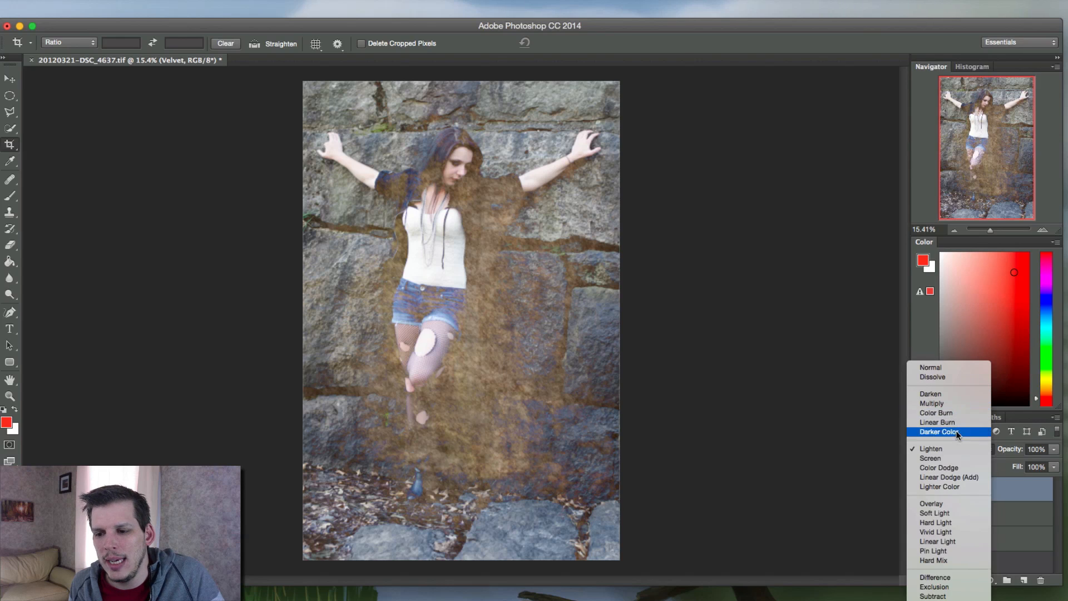
left_click(943, 403)
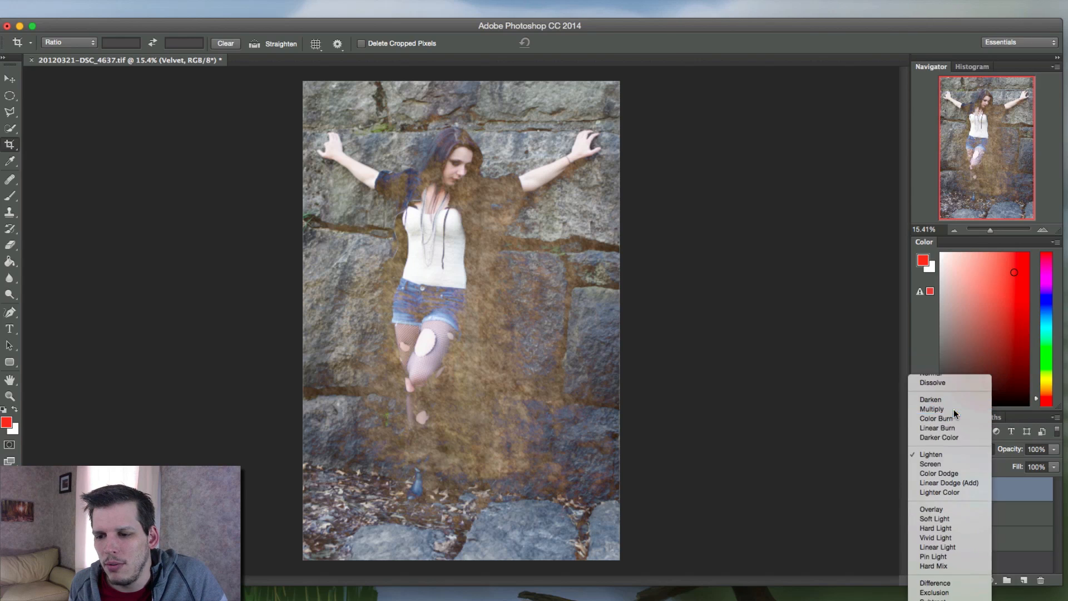
left_click(948, 429)
left_click(919, 421)
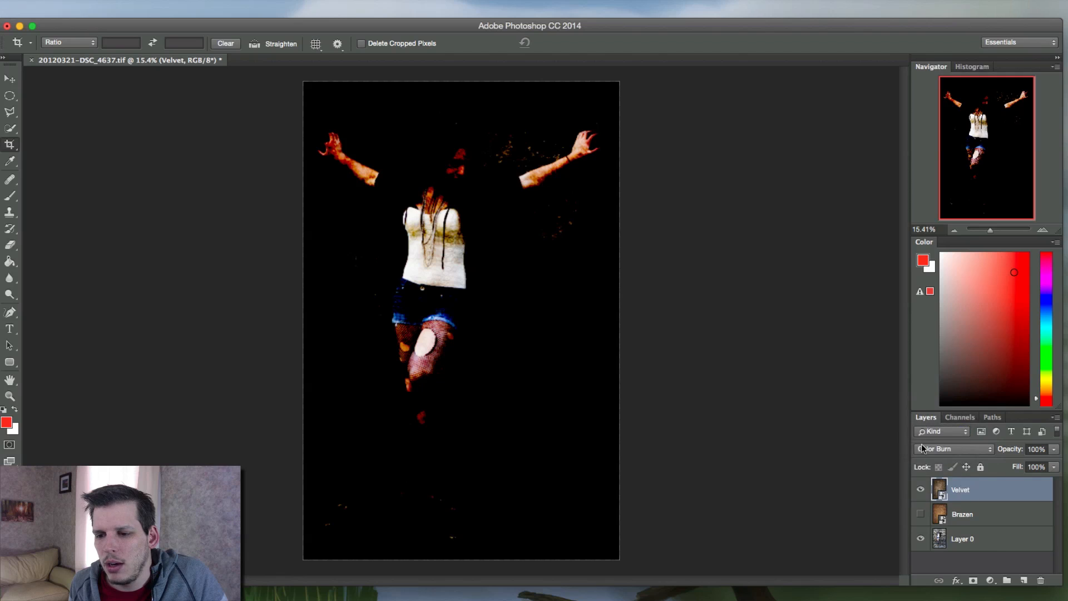
left_click(935, 448)
left_click(933, 440)
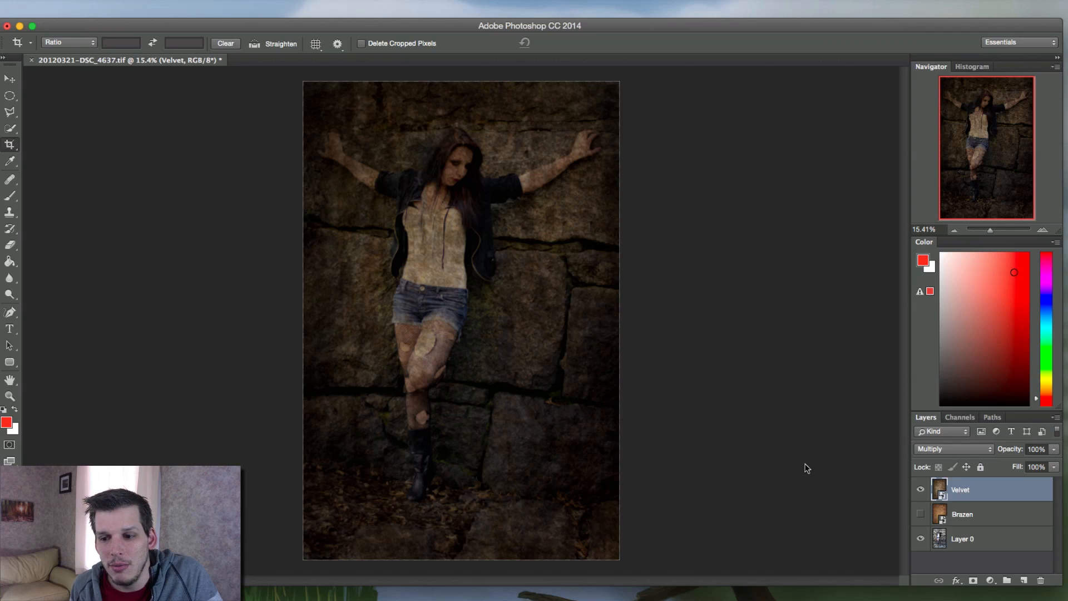
left_click(919, 490)
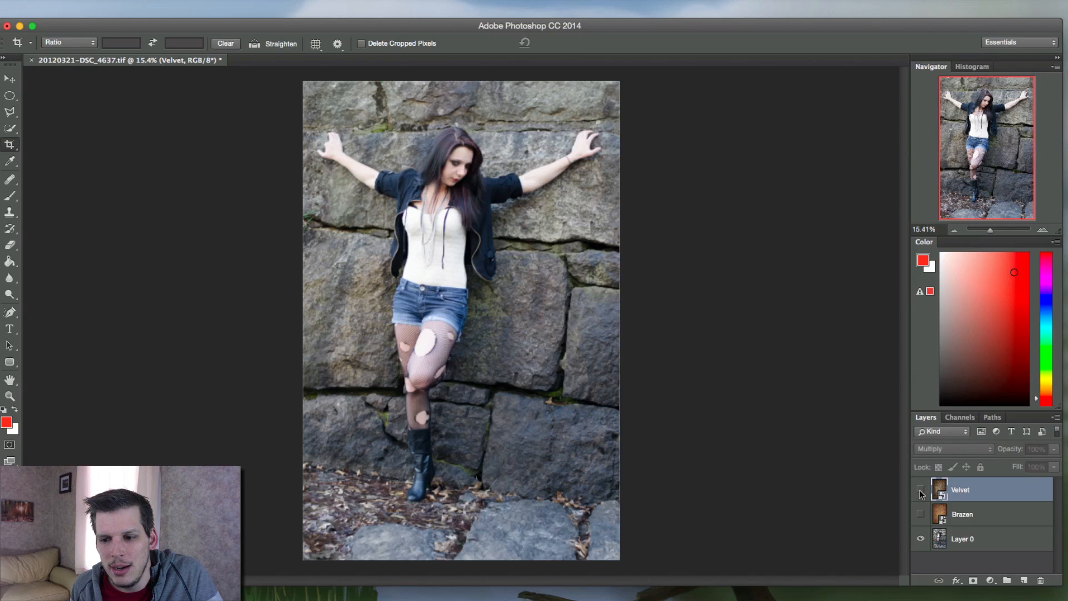
left_click(920, 490)
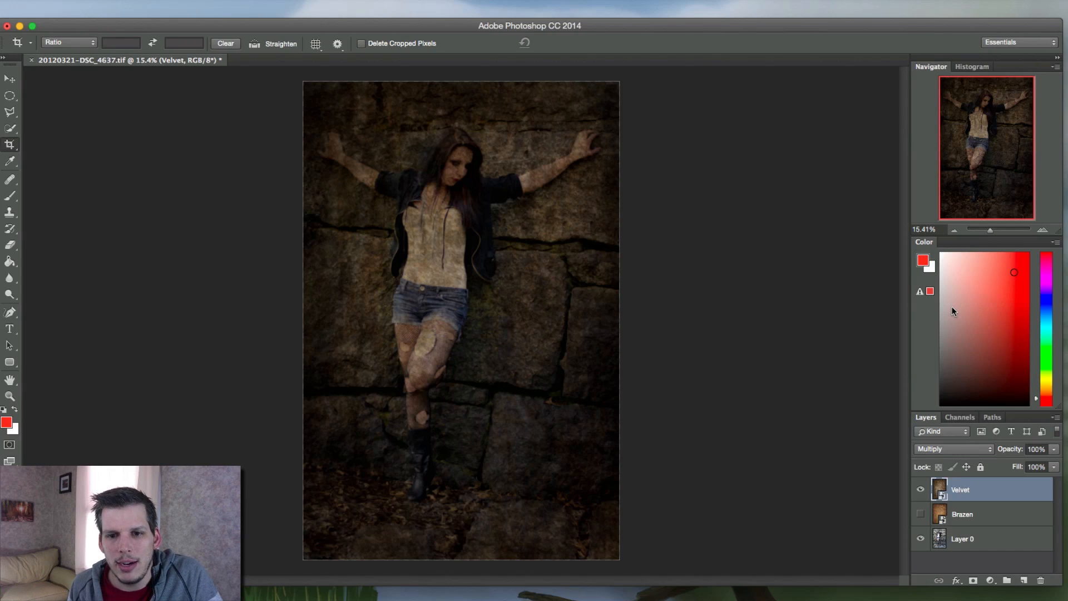
Preview the Multiply-blended Velvet layer at reduced opacity, such as 76%, and restore it to 100%
left_click(1054, 467)
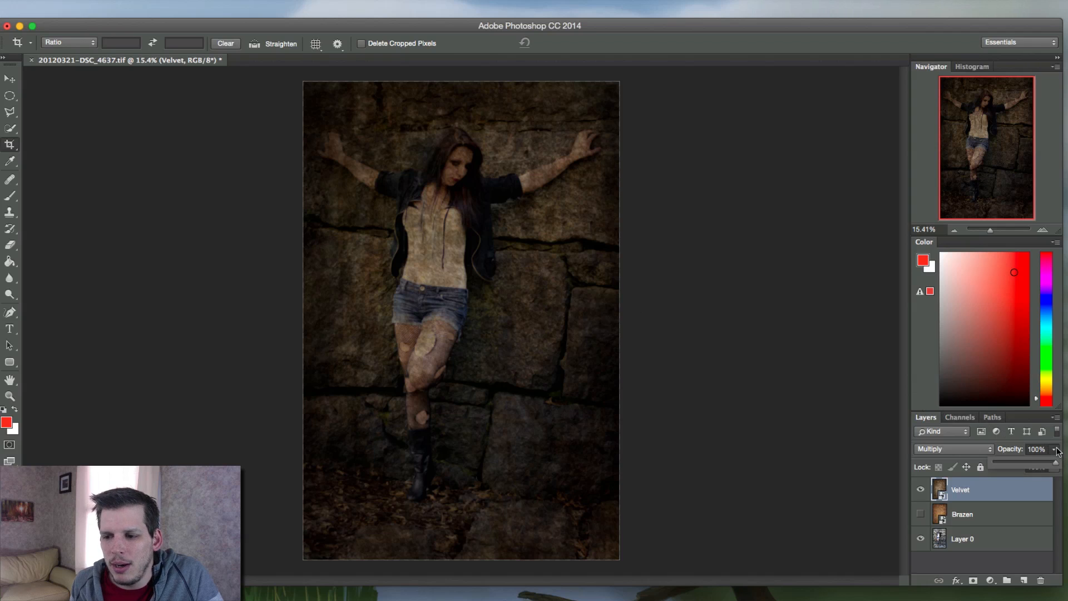
left_click_drag(1048, 468, 1021, 464)
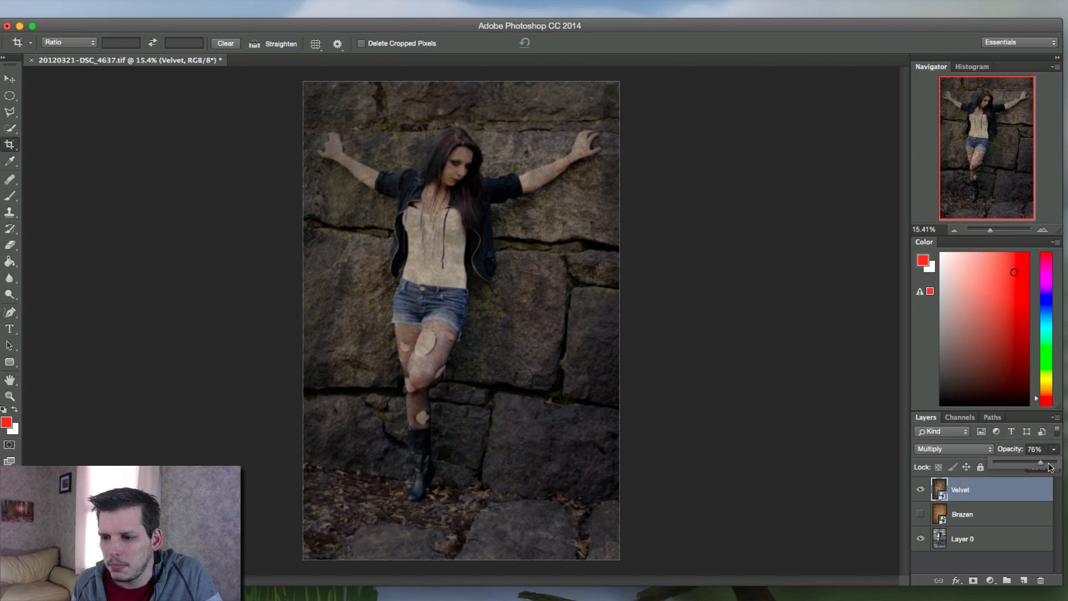
left_click_drag(1038, 461, 1056, 461)
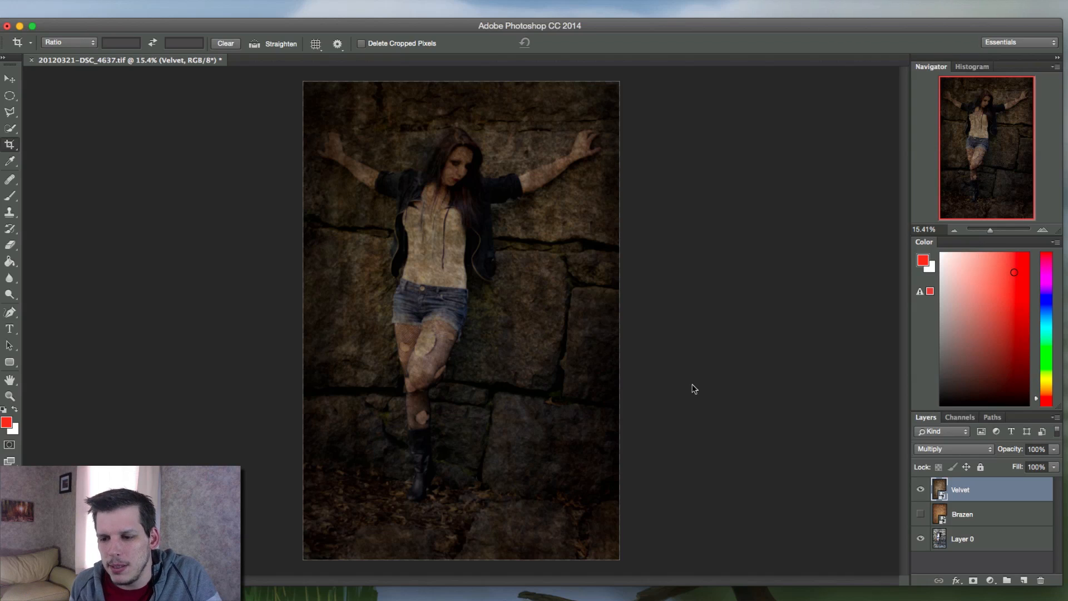
Try Screen blending on the Velvet layer and set its blend mode to Overlay instead
left_click(919, 448)
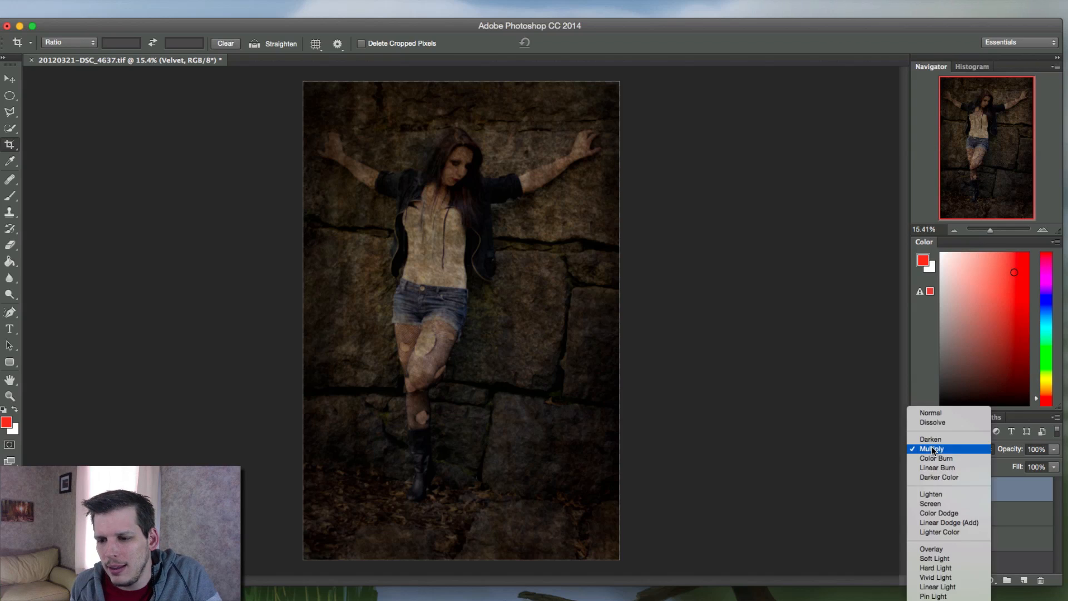
left_click(940, 503)
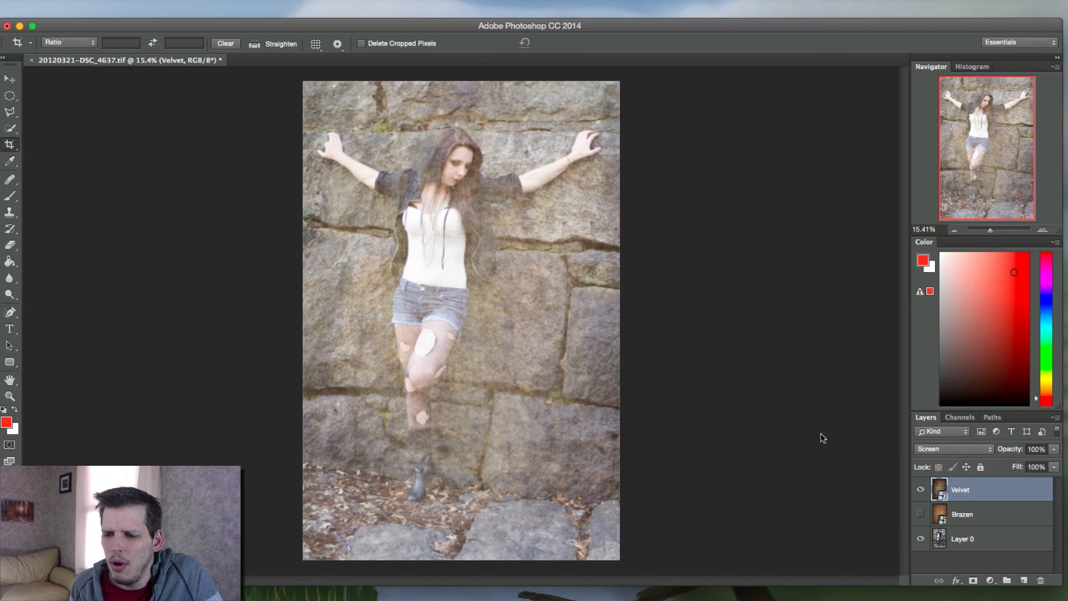
left_click(925, 448)
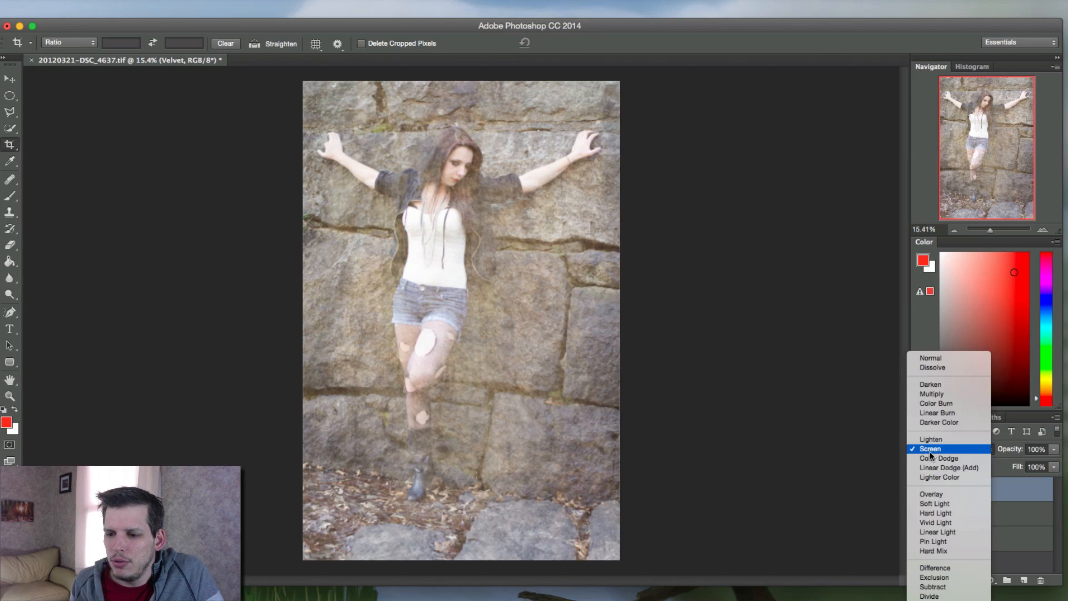
left_click(939, 492)
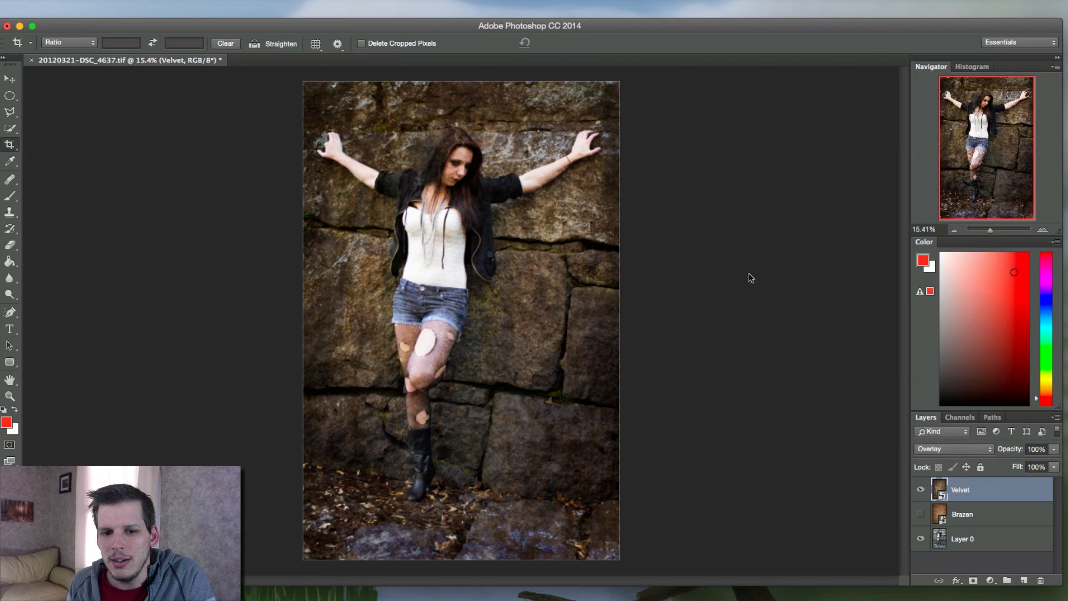
Compare the Overlay-blended Velvet texture with the original photo and preview it at lower opacity, restoring 100%
left_click(919, 489)
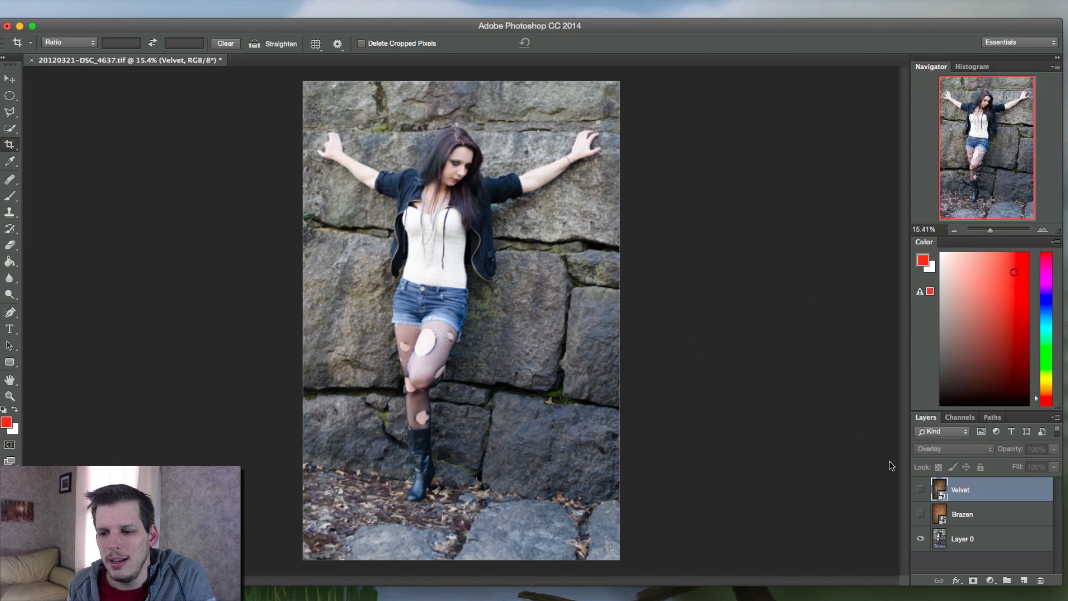
left_click(920, 489)
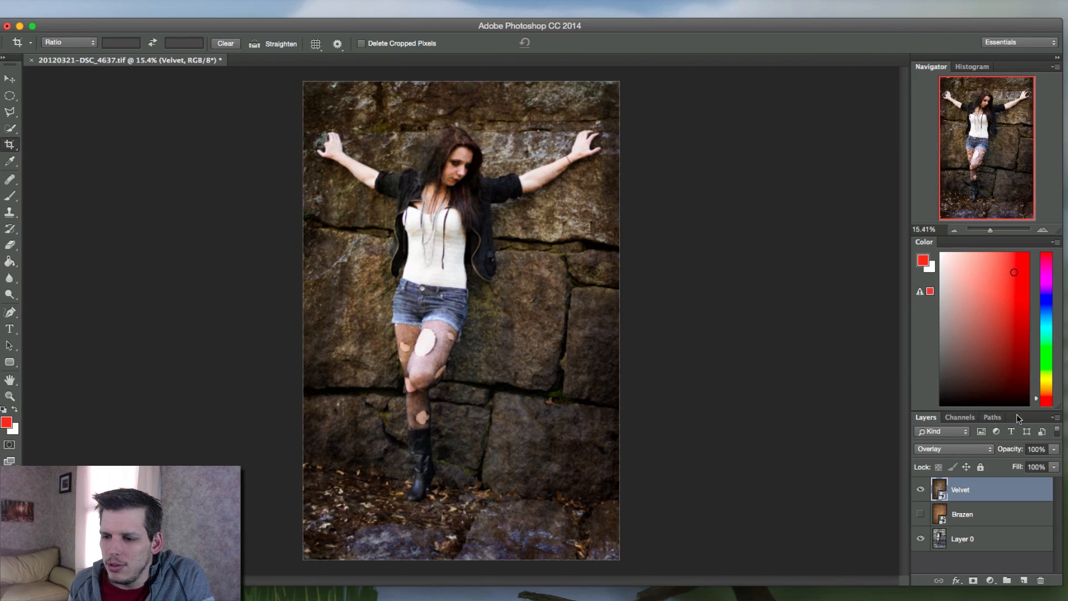
left_click(1054, 449)
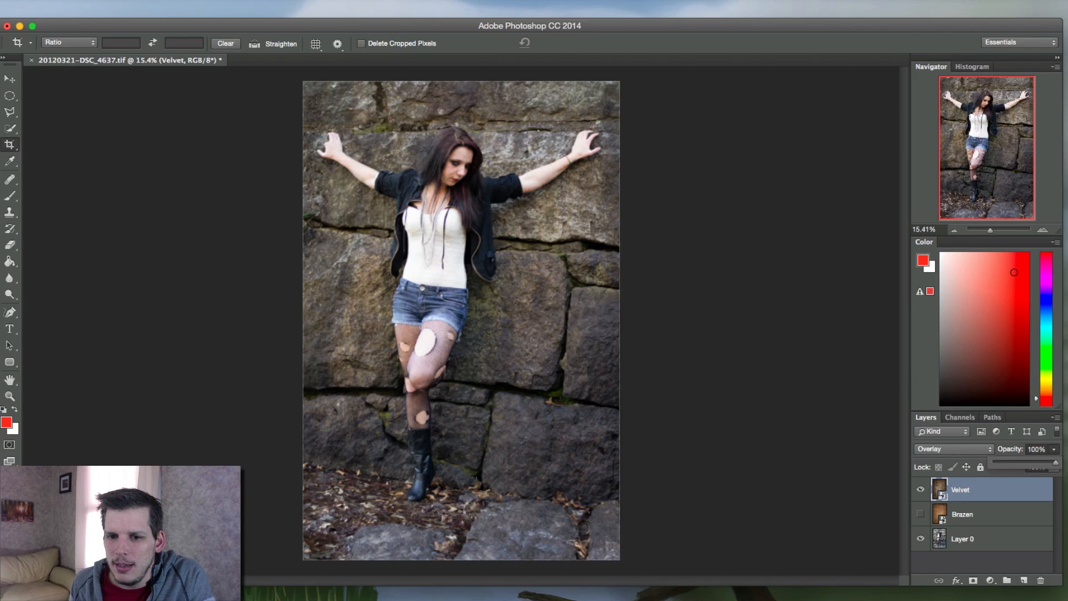
left_click(1055, 449)
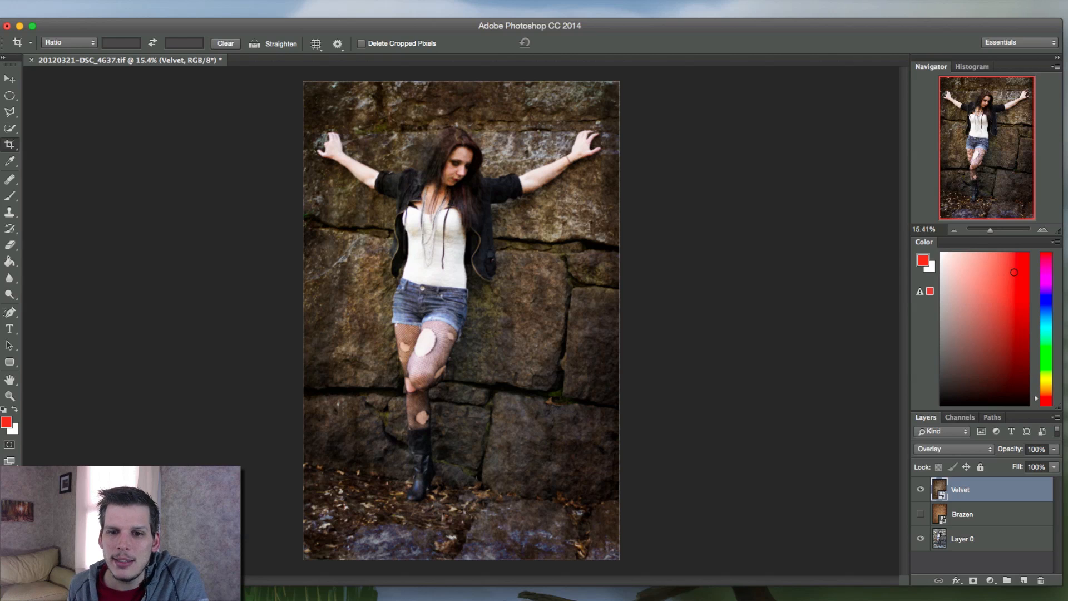
Try Soft Light blending on the Velvet texture layer
left_click(943, 432)
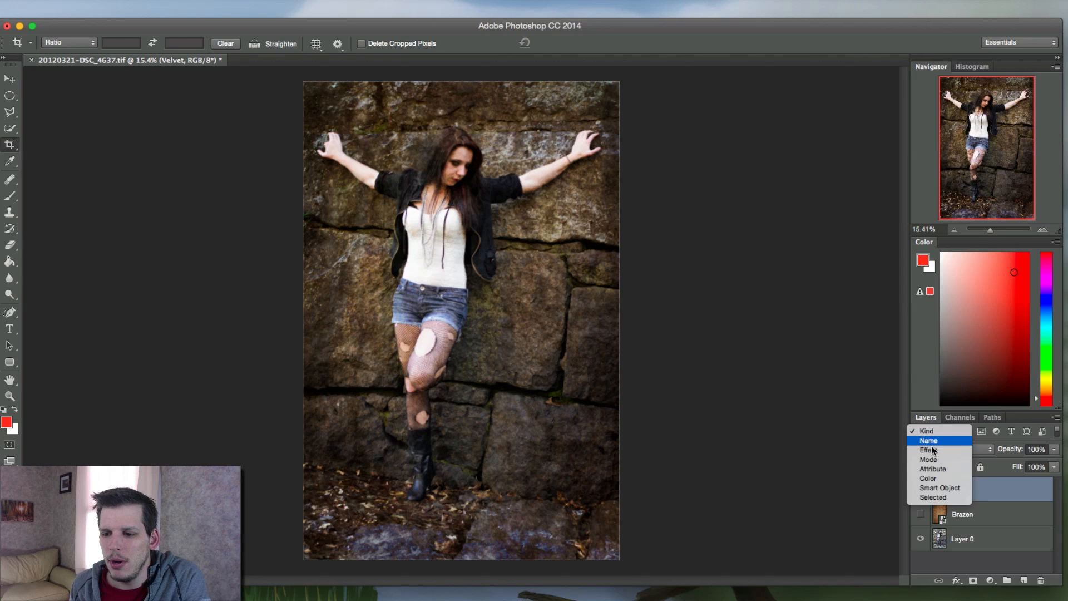
left_click(940, 442)
left_click(928, 451)
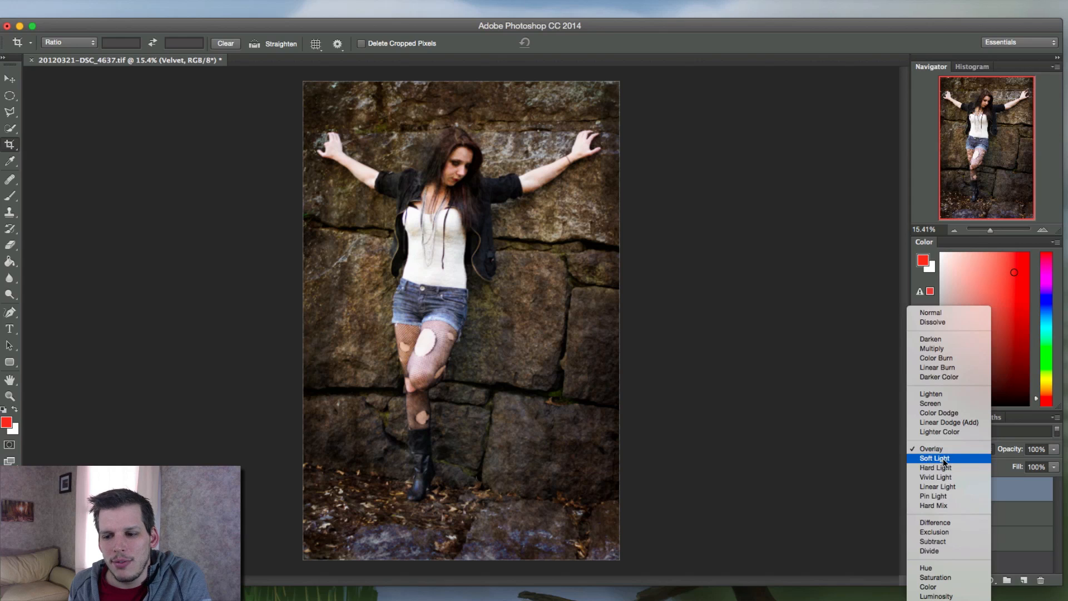
left_click(952, 457)
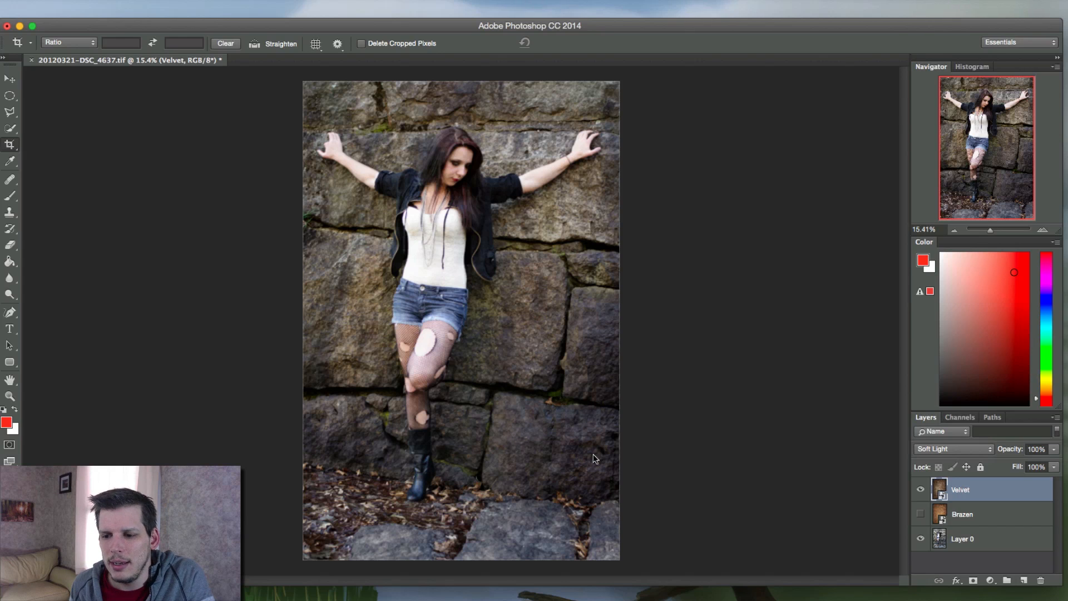
Compare the Soft Light-blended Velvet texture with the original photo by toggling the layer's visibility
left_click(920, 486)
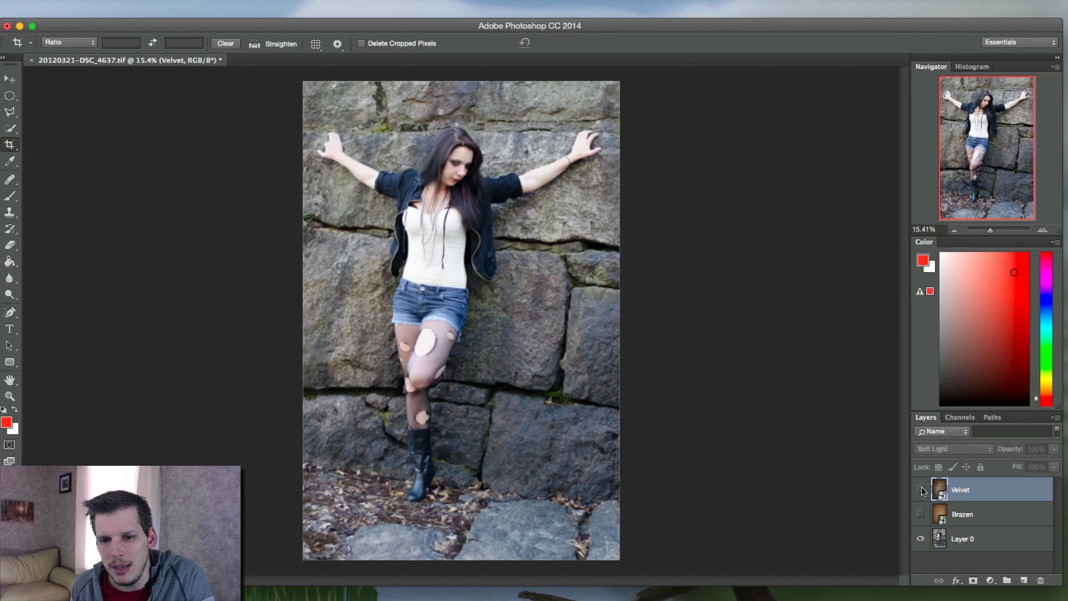
left_click(921, 487)
left_click(920, 489)
left_click(920, 489)
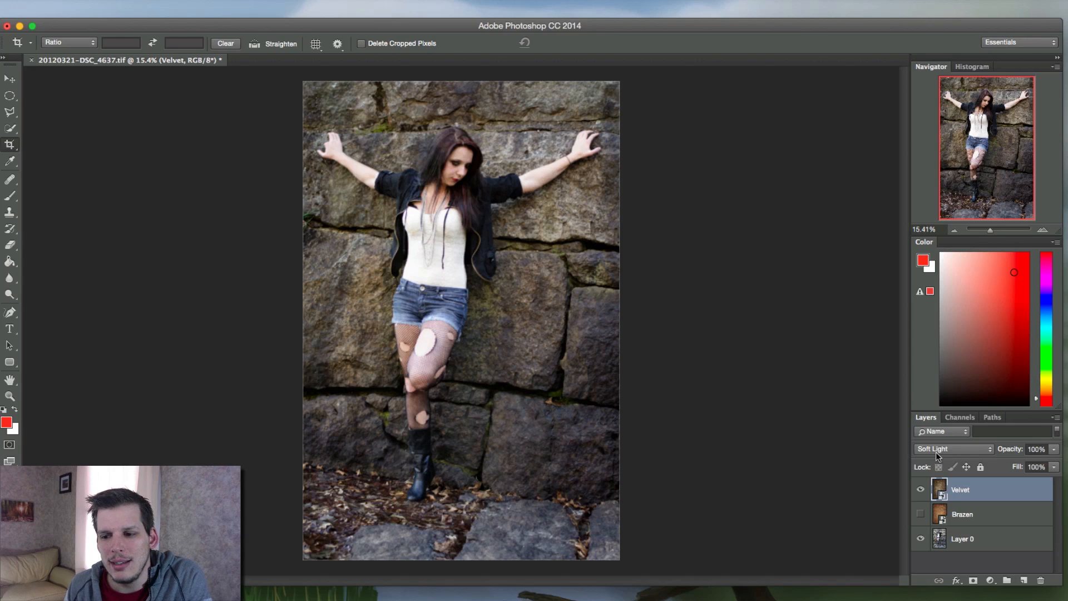
Set the Velvet layer's blend mode back to Overlay and review the remaining blend modes without choosing another
left_click(932, 449)
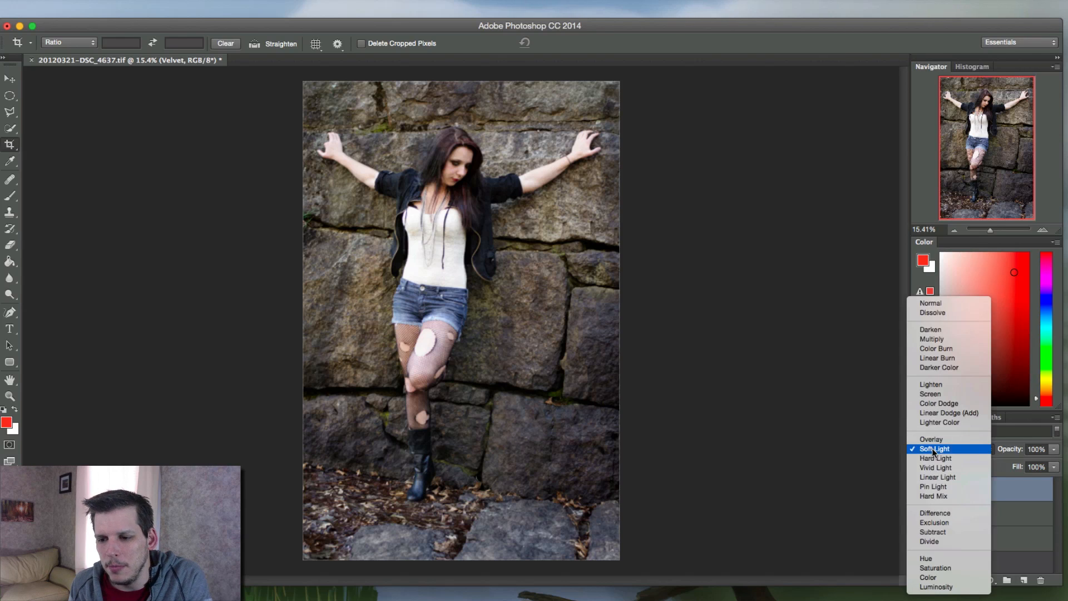
left_click(934, 439)
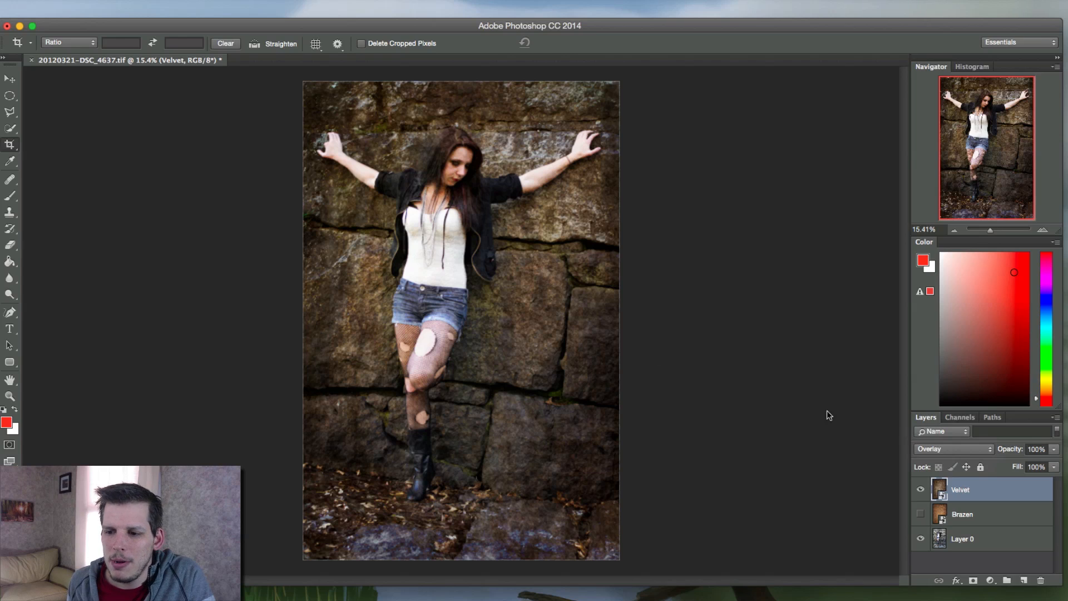
left_click(939, 449)
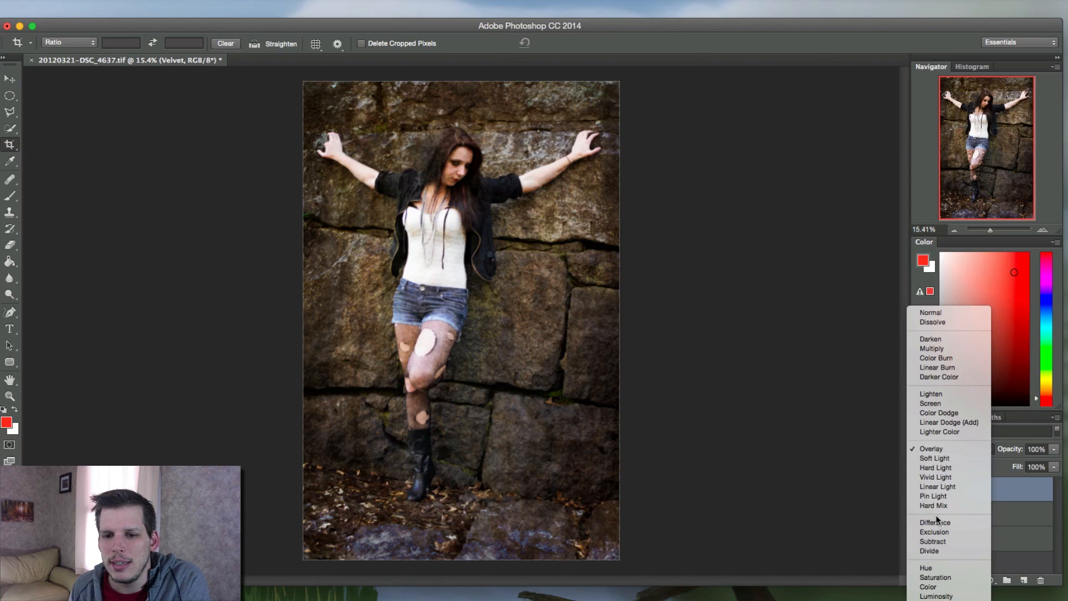
left_click(661, 346)
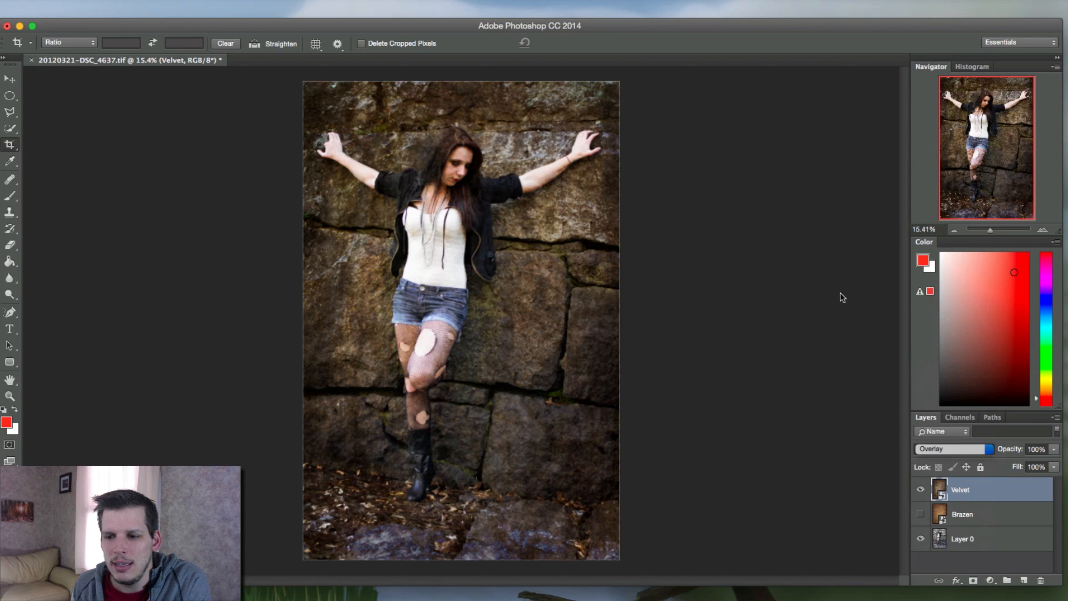
Hide the Velvet layer and make the Brazen texture layer visible and active
left_click(920, 489)
left_click(920, 514)
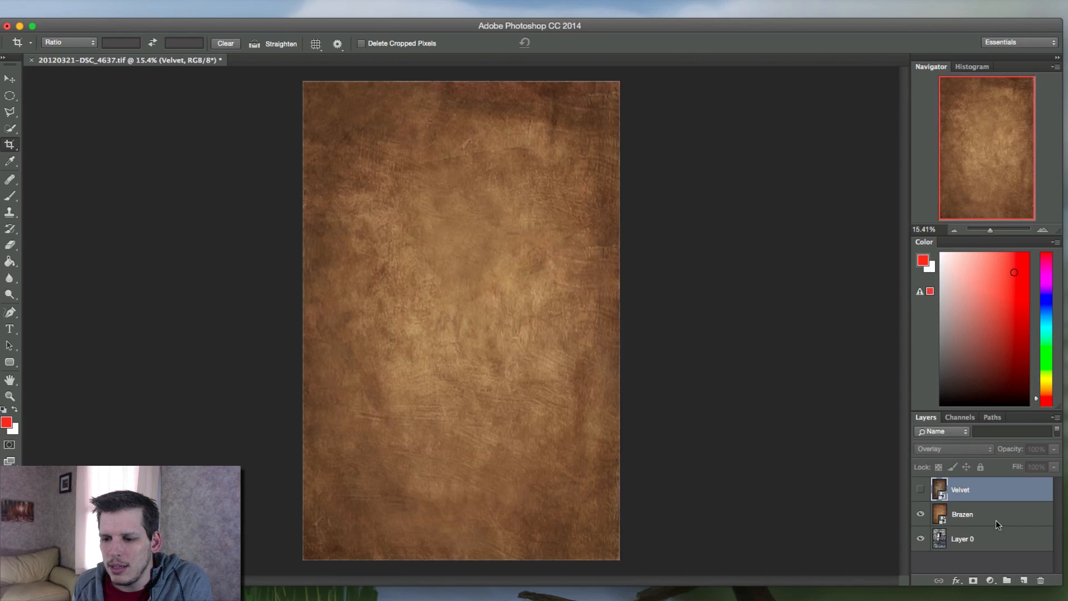
left_click(1004, 515)
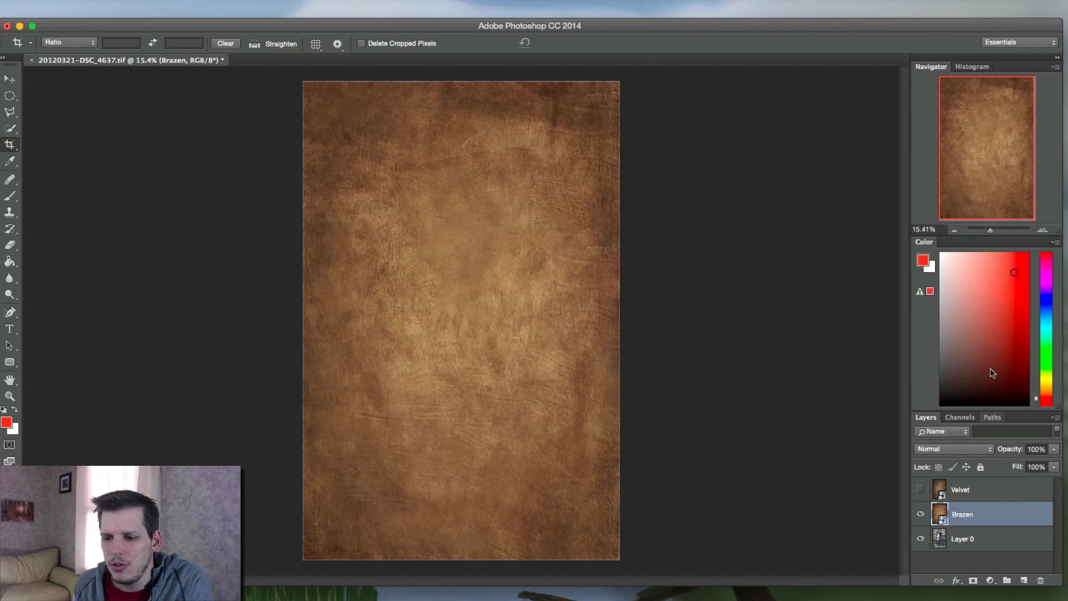
Try Darken blending on the Brazen layer and set its blend mode to Overlay instead
left_click(956, 450)
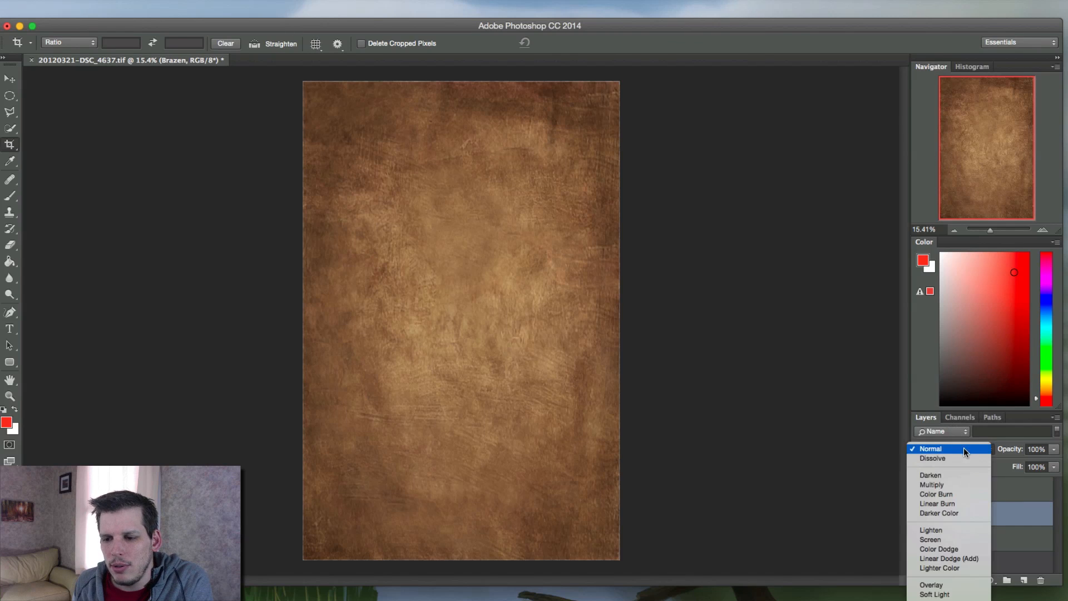
left_click(964, 475)
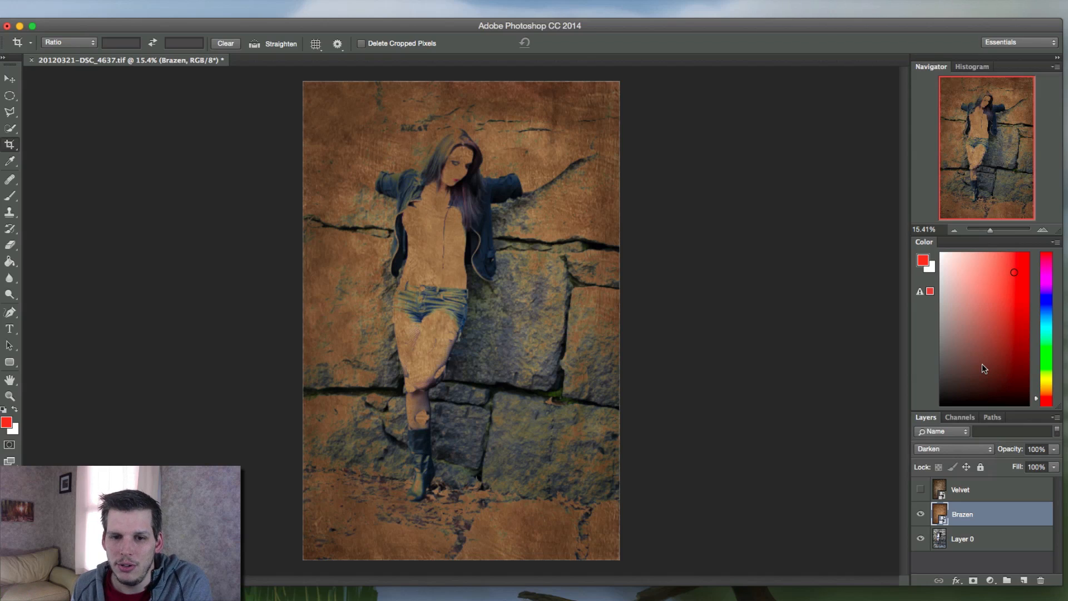
left_click(933, 449)
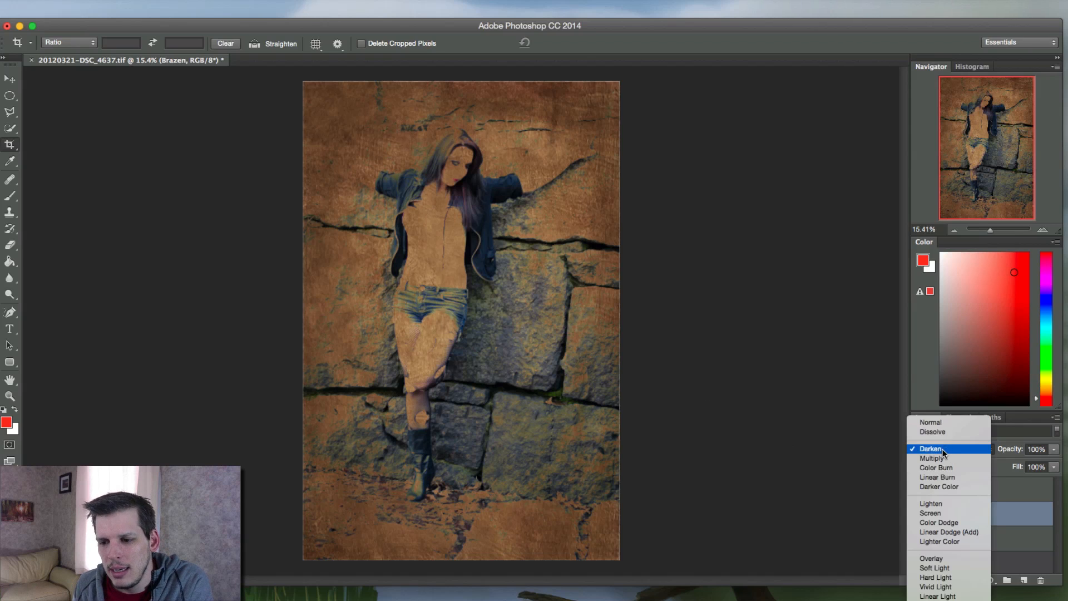
left_click(950, 556)
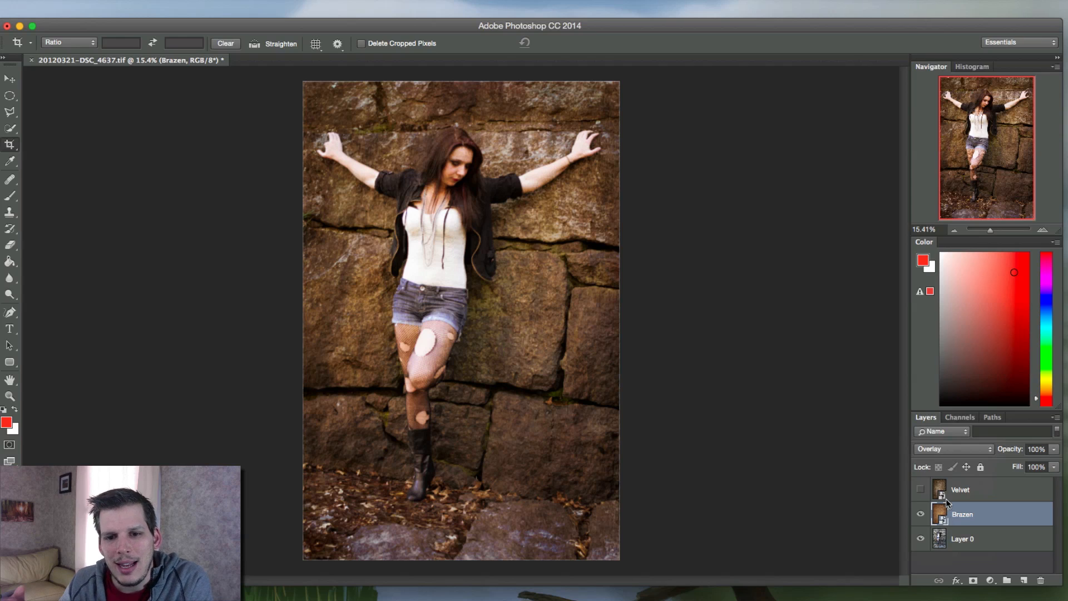